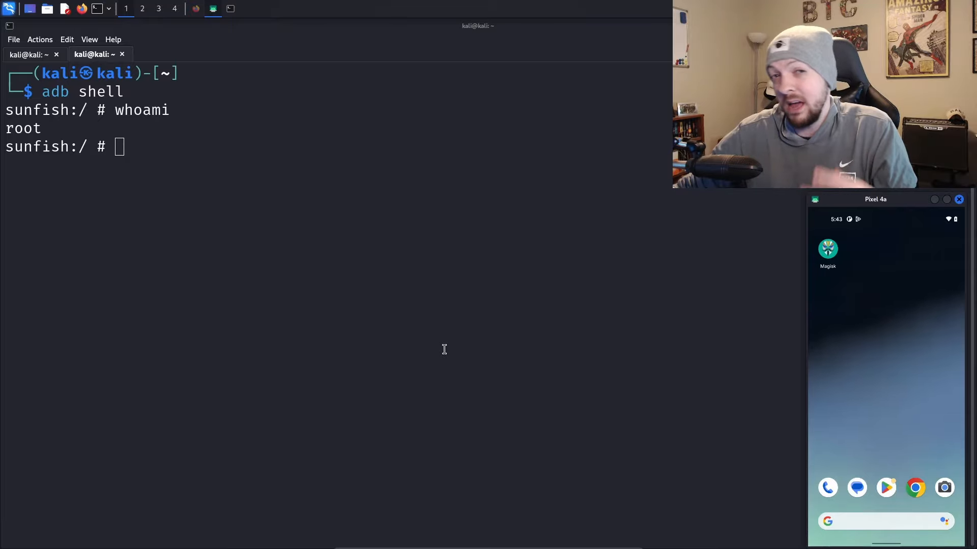
# Step: Switch from the NVISO blog to the MagiskTrustUserCerts repository and view its Releases page
pyautogui.hotkey('alt', 'Tab')
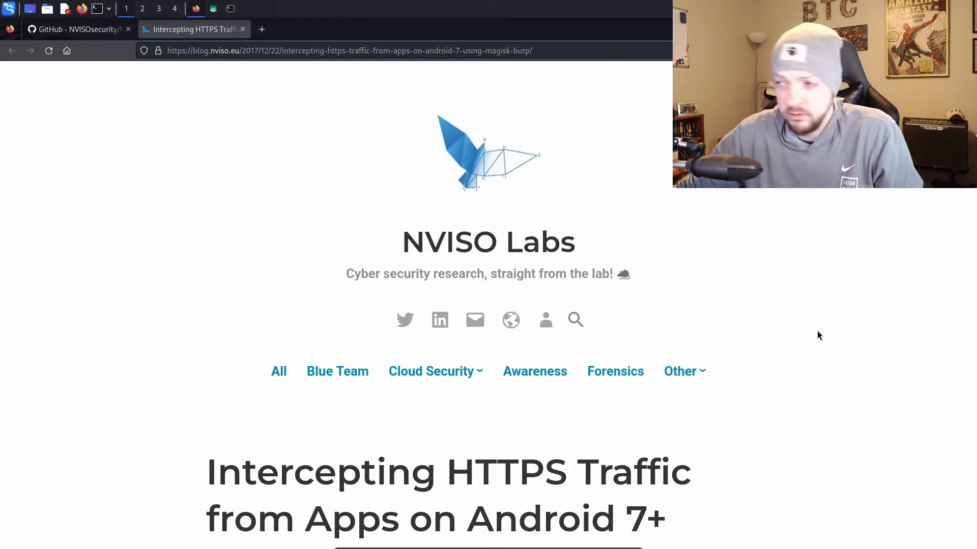
pyautogui.hotkey('ctrl', 'Tab')
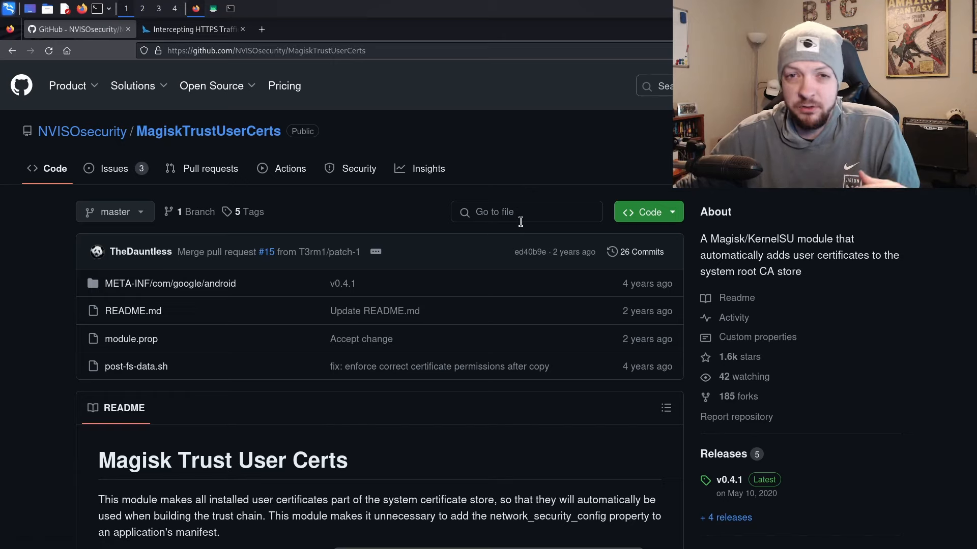
pyautogui.click(724, 454)
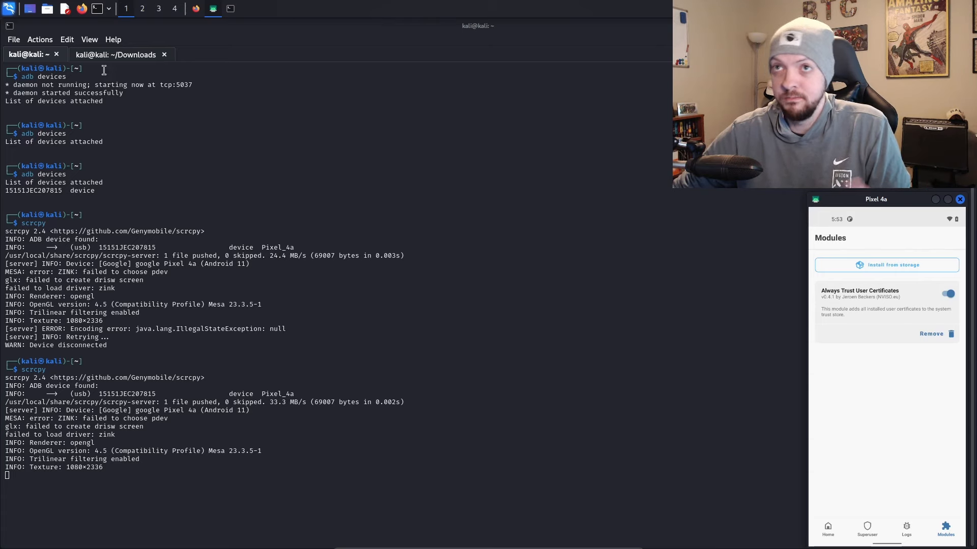
# Step: Edit the 127.0.0.1:8080 proxy listener in Burp's proxy settings
pyautogui.click(197, 9)
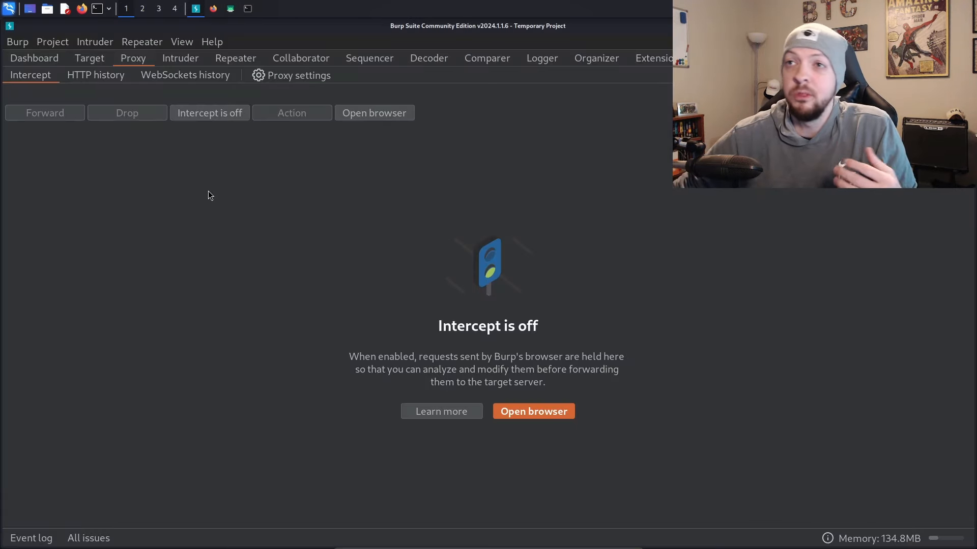
pyautogui.click(299, 75)
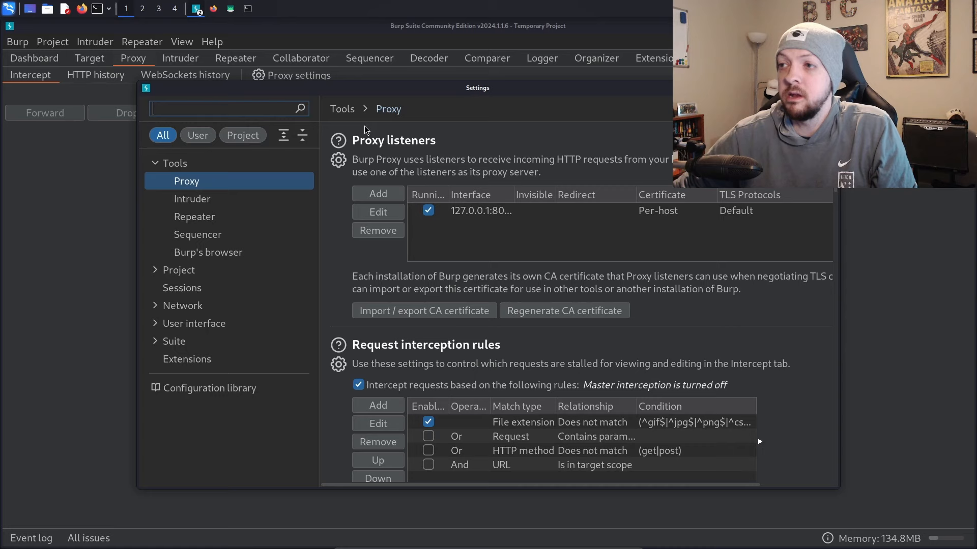
pyautogui.click(480, 211)
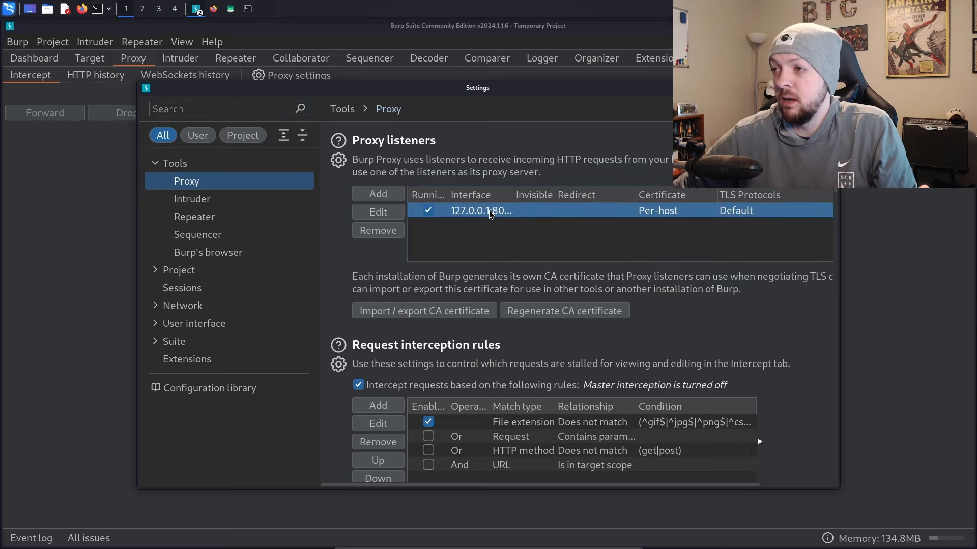
pyautogui.click(377, 212)
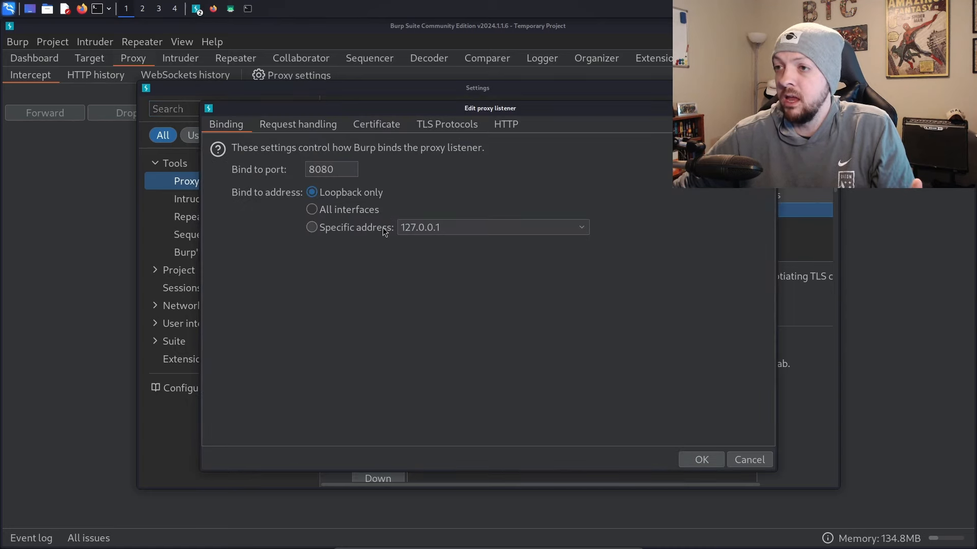
# Step: Bind the listener to the specific address 192.168.1.23
pyautogui.click(368, 227)
pyautogui.click(484, 227)
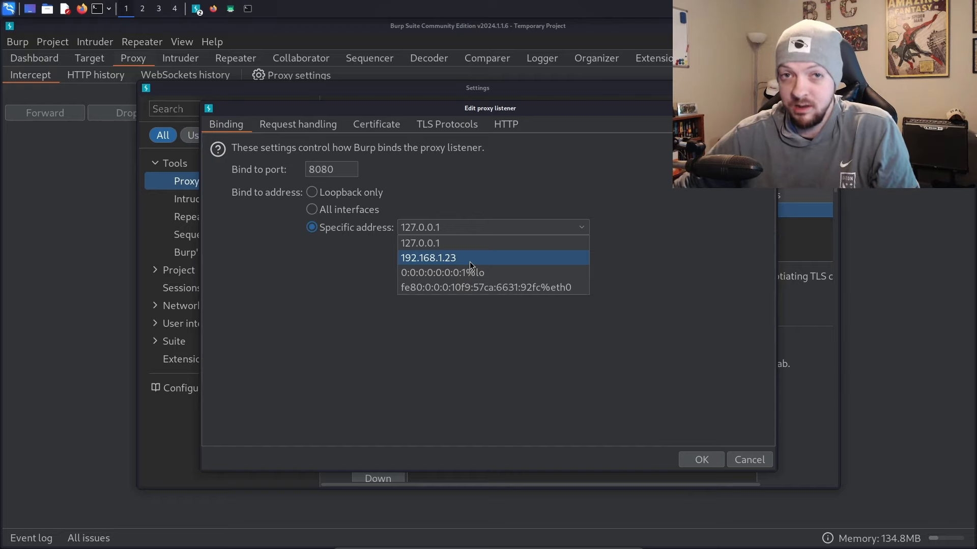
pyautogui.click(469, 262)
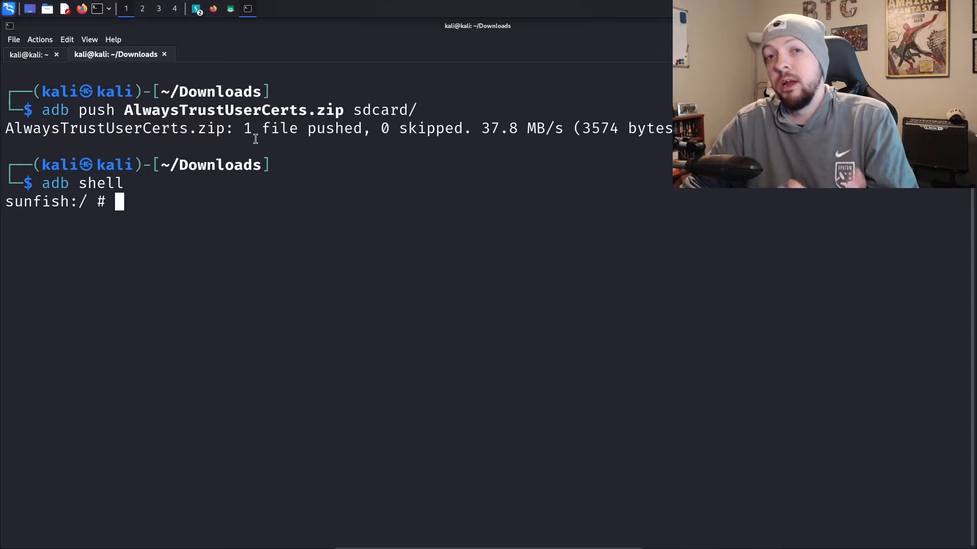
pyautogui.write('ping ')
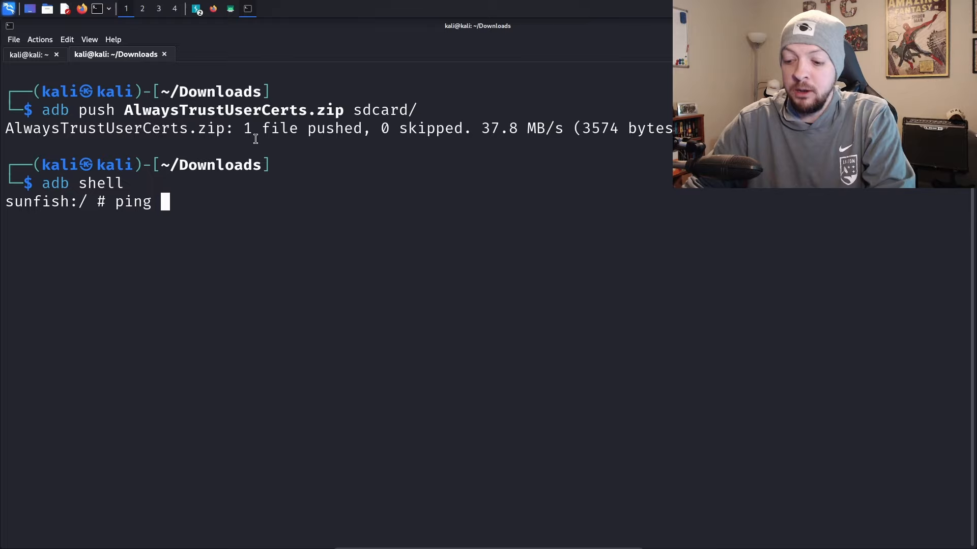
pyautogui.write('192.168')
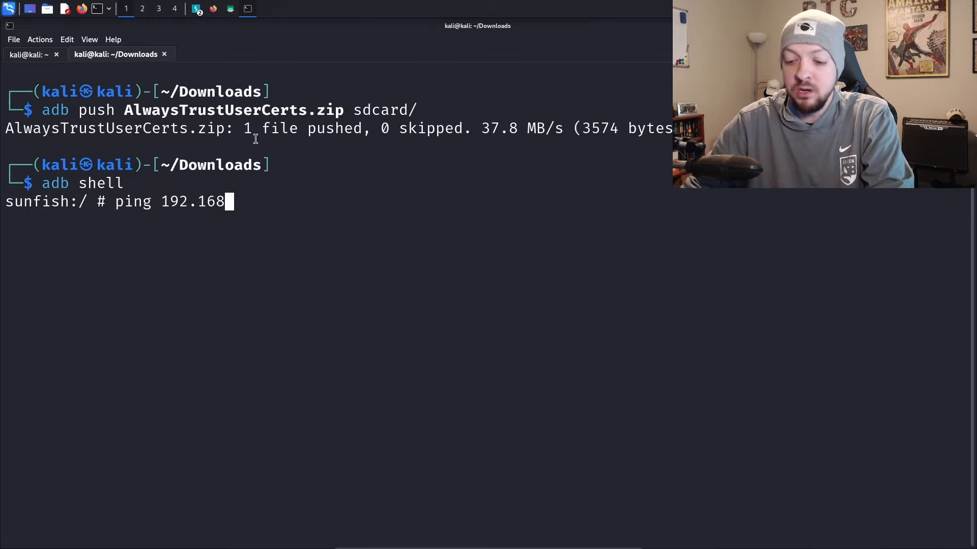
pyautogui.write('.1.23')
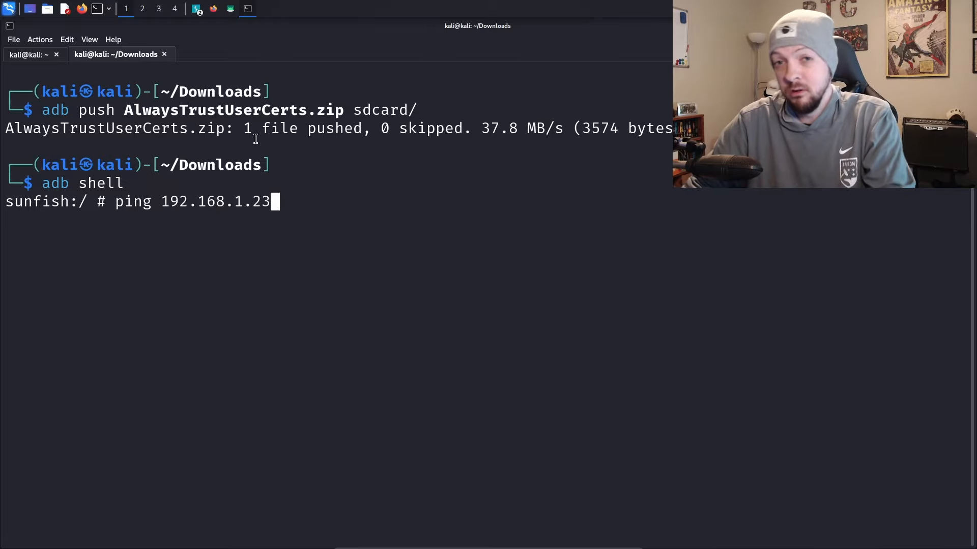
# Step: Run ping 192.168.1.23 from the phone's adb shell and get replies
pyautogui.press('Return')
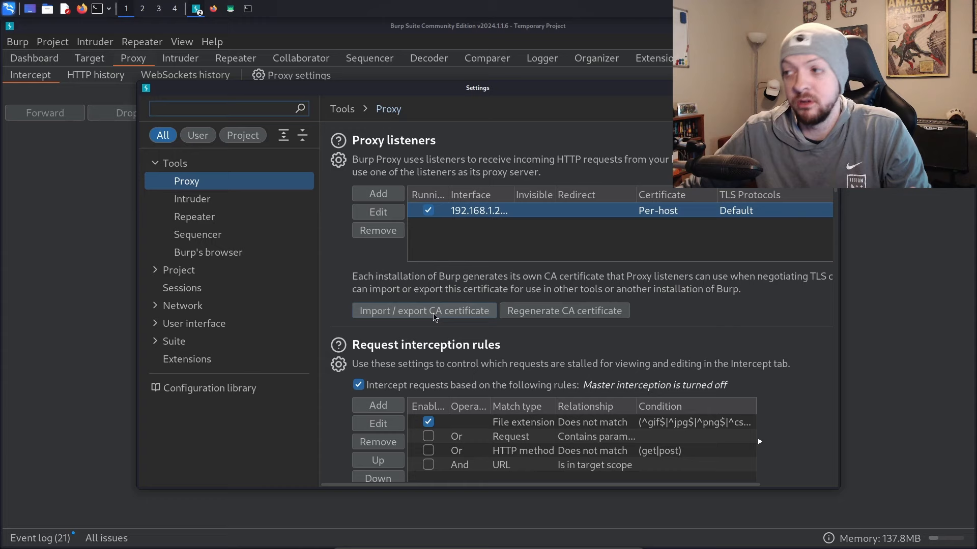
# Step: Export Burp's CA certificate in DER format as burp.crt
pyautogui.click(433, 313)
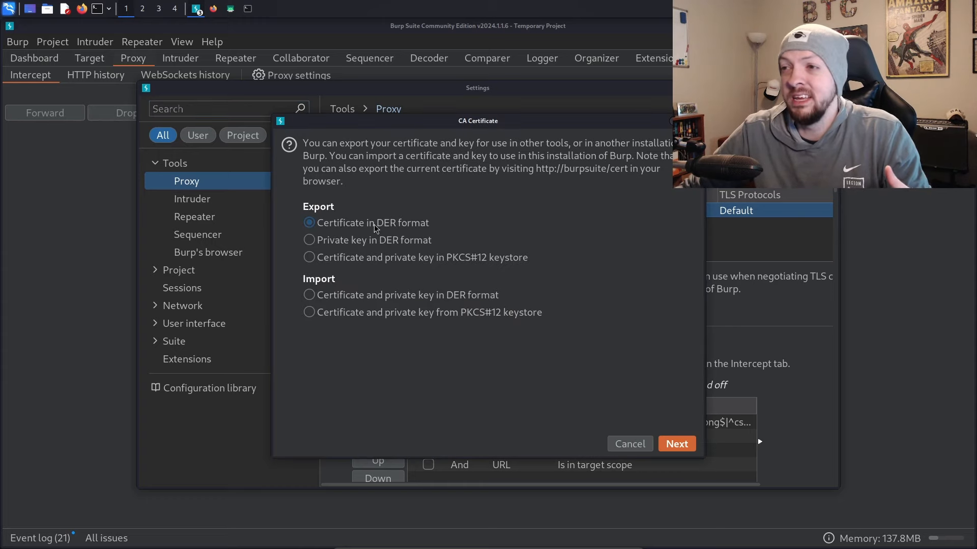
pyautogui.click(678, 444)
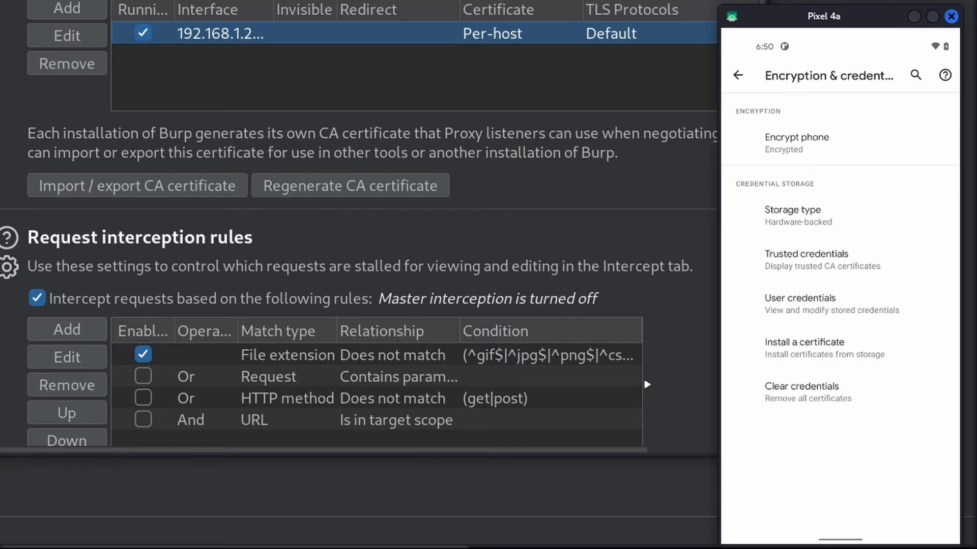
# Step: Install burp.crt as a CA certificate, accepting the privacy warning
pyautogui.click(804, 347)
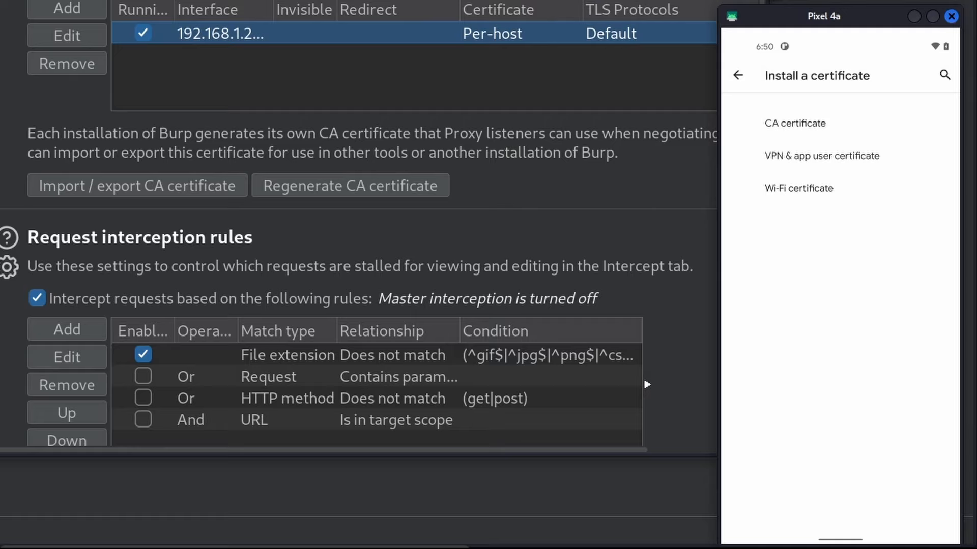
pyautogui.click(795, 123)
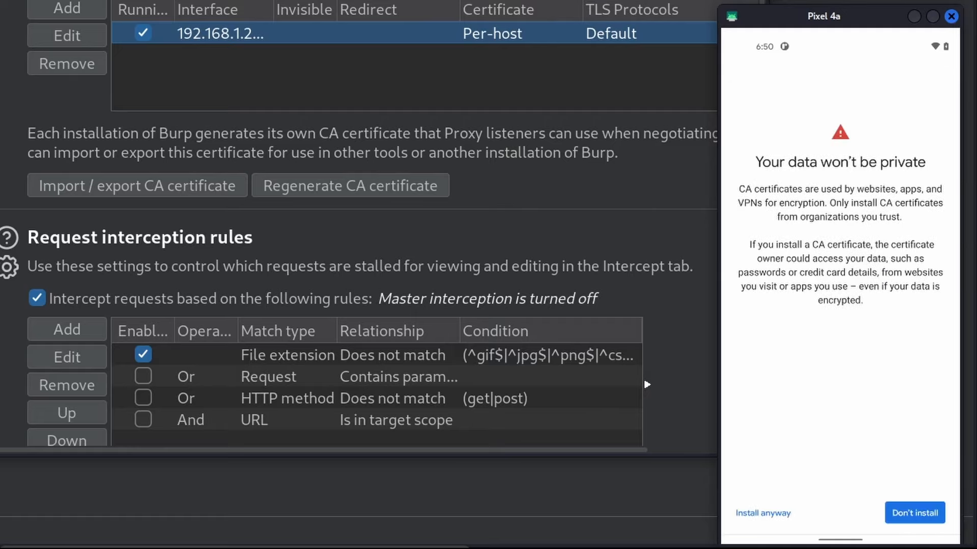
pyautogui.click(763, 513)
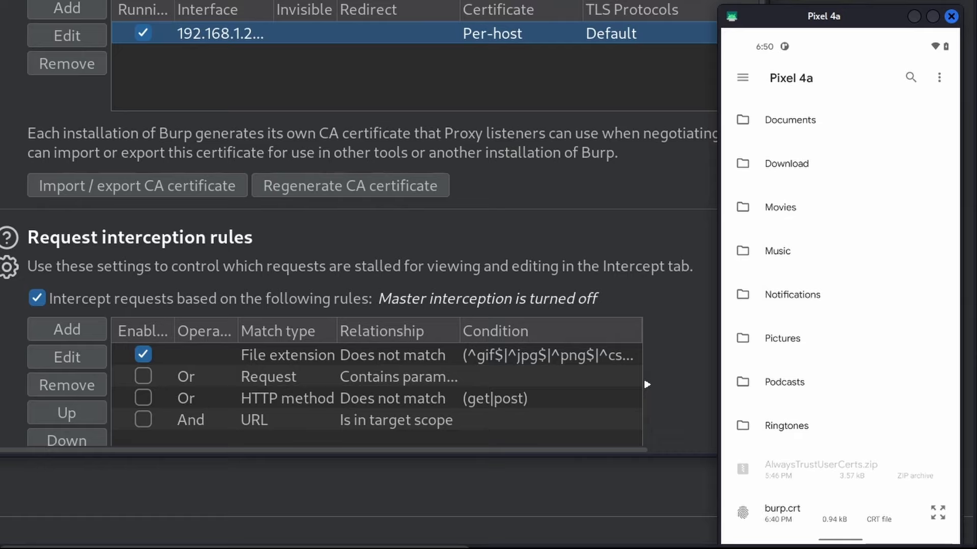
pyautogui.click(782, 513)
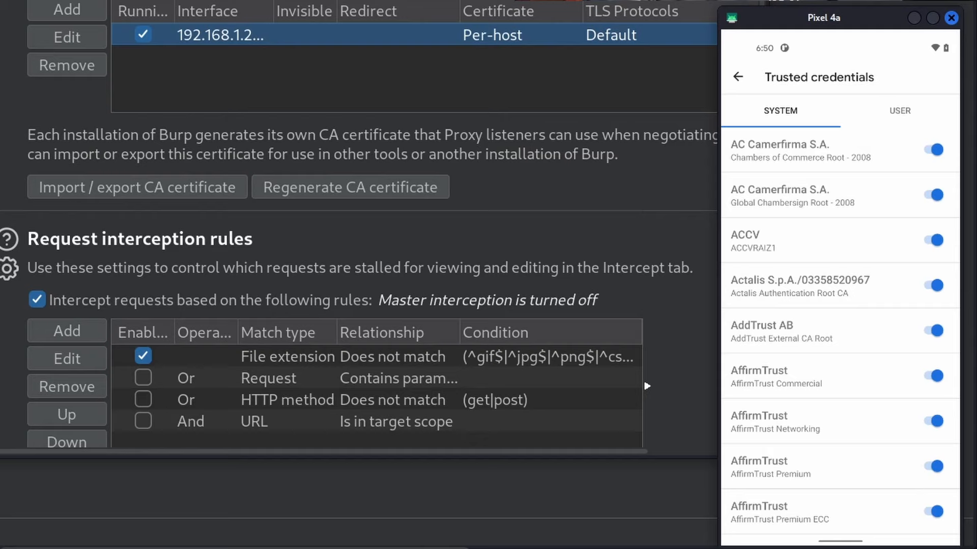
# Step: View the USER trusted credentials to confirm PortSwigger CA is listed
pyautogui.click(899, 110)
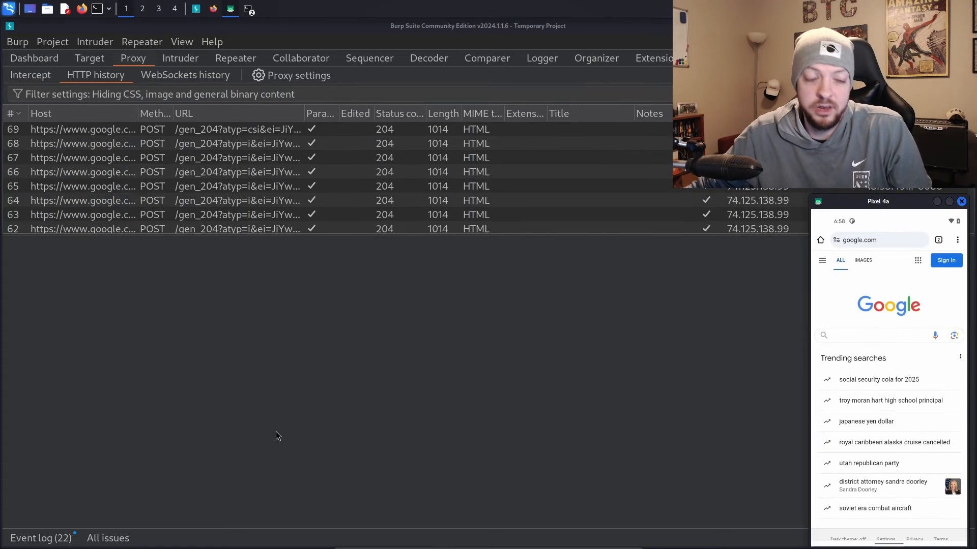
# Step: Select intercepted requests in HTTP history and view google.com request 67 in detail
pyautogui.moveTo(110, 158); pyautogui.dragTo(150, 186)
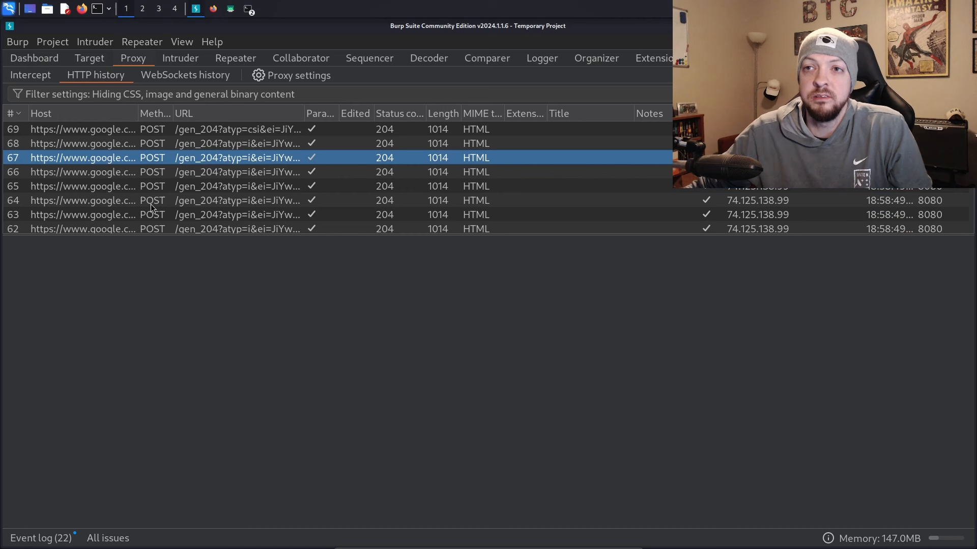
pyautogui.click(271, 156)
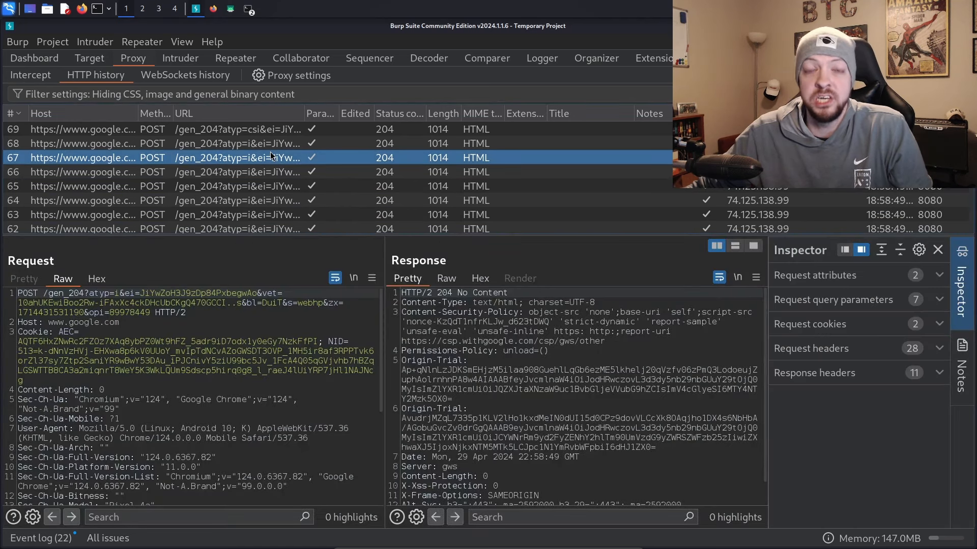